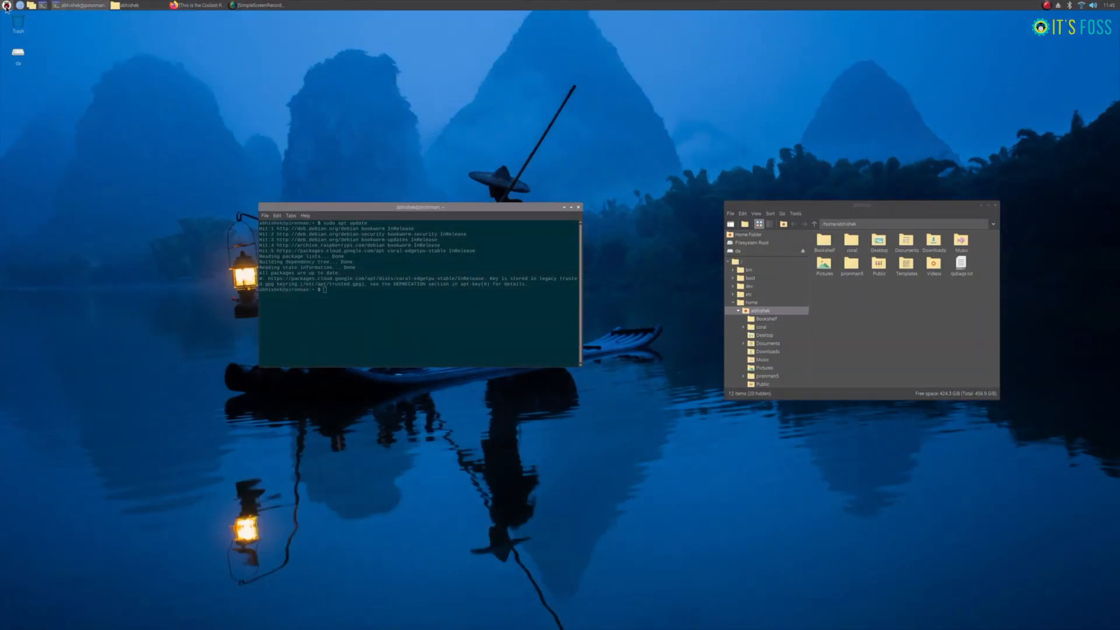
- In Appearance Settings' Defaults, apply the presets for large screens
{"action": "left_click", "coordinate": [8, 5]}
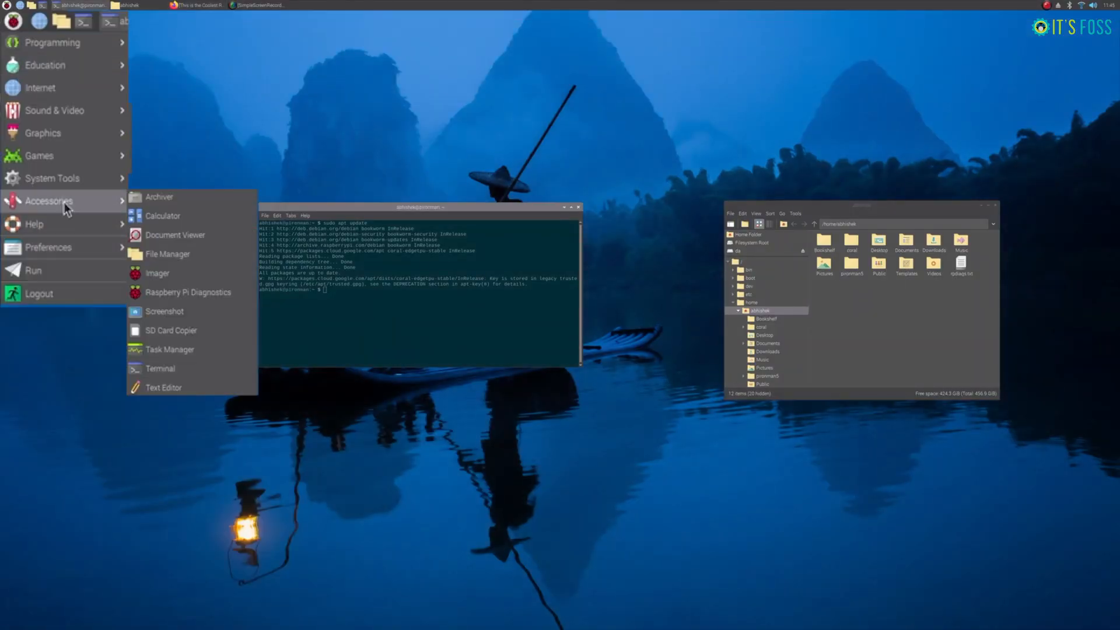
{"action": "mouse_move", "coordinate": [49, 247]}
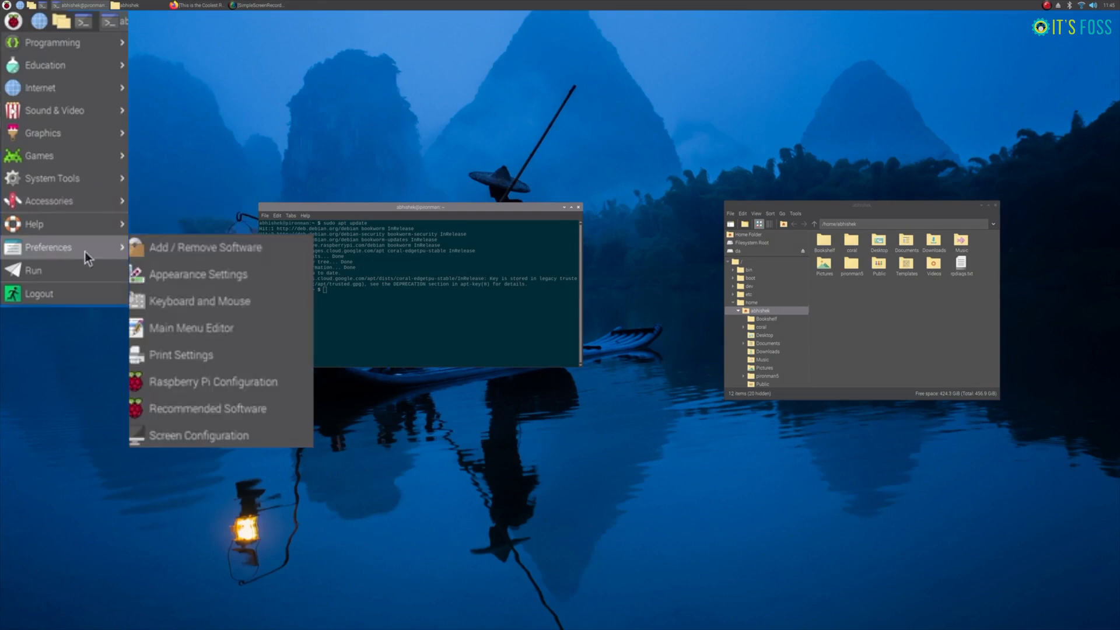
{"action": "left_click", "coordinate": [280, 279]}
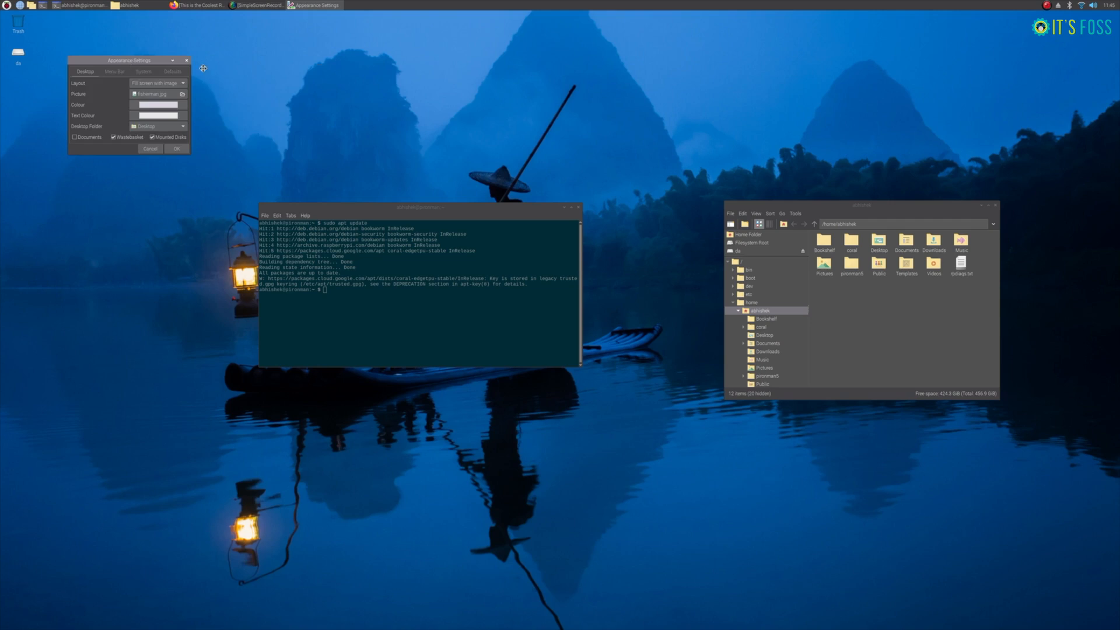
{"action": "left_click_drag", "start_coordinate": [203, 68], "coordinate": [536, 73]}
{"action": "left_click", "coordinate": [613, 101]}
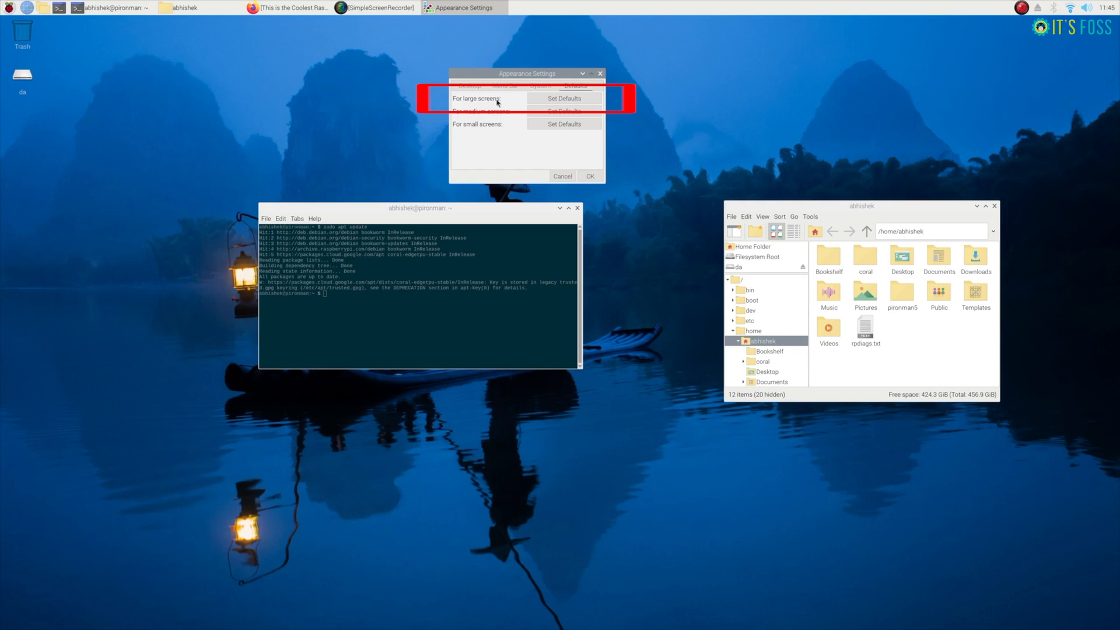
{"action": "left_click", "coordinate": [559, 101]}
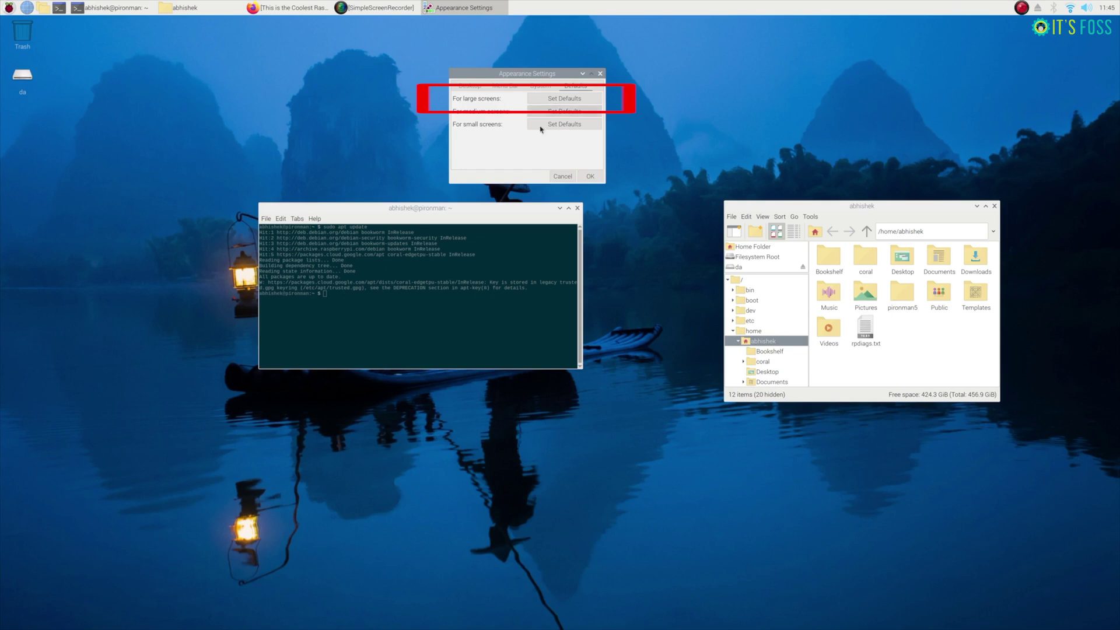
- On the System settings, switch the desktop to the Dark theme and confirm with OK
{"action": "left_click", "coordinate": [537, 87]}
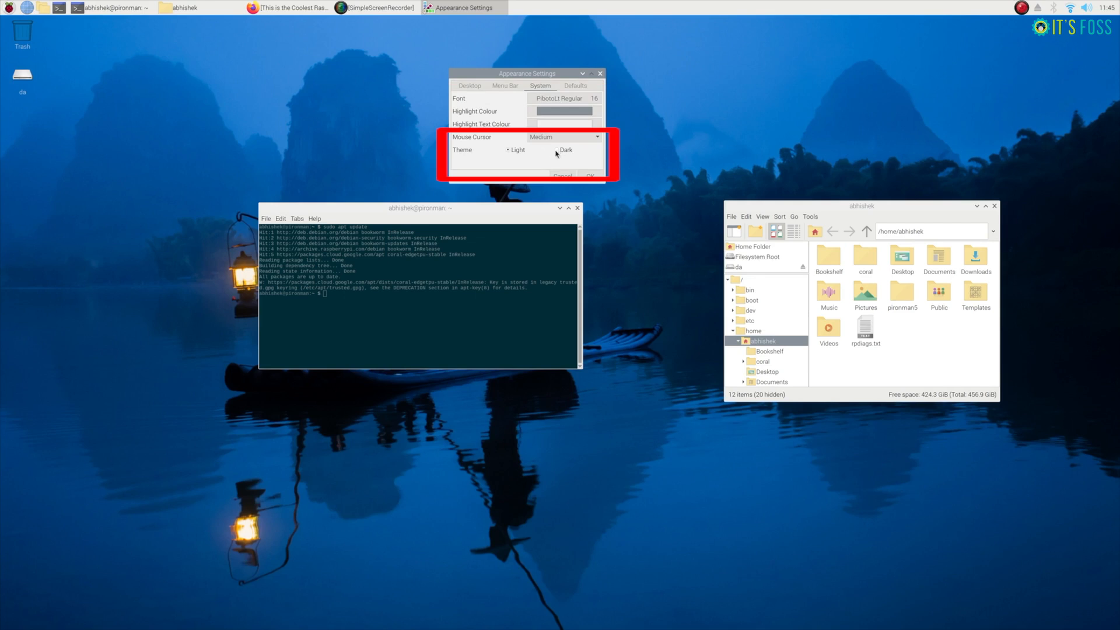
{"action": "left_click", "coordinate": [556, 150]}
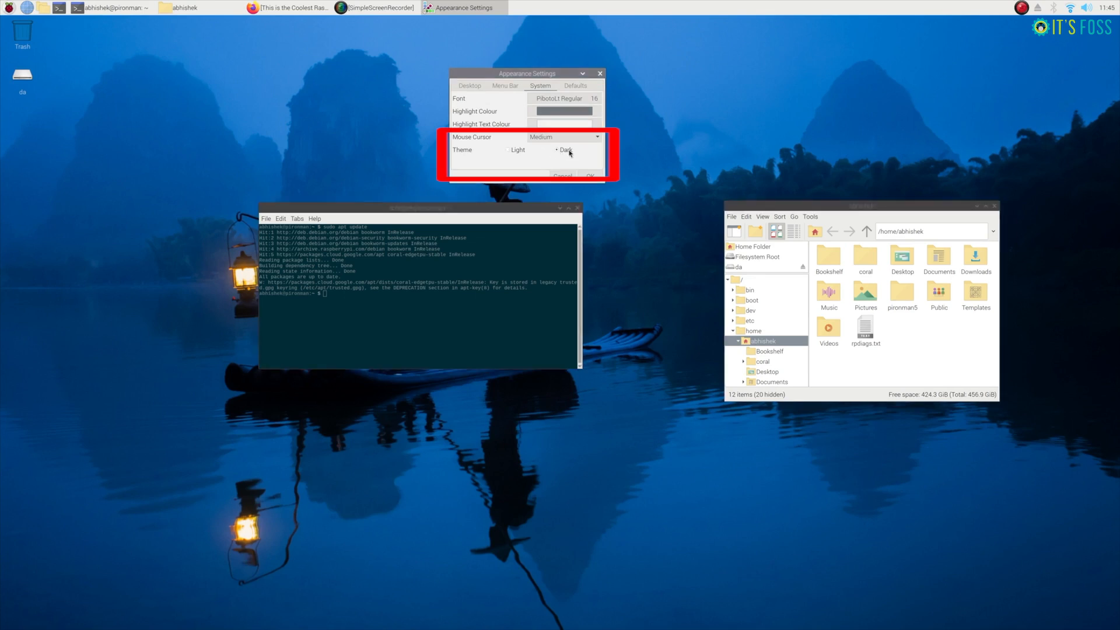
{"action": "left_click", "coordinate": [590, 176]}
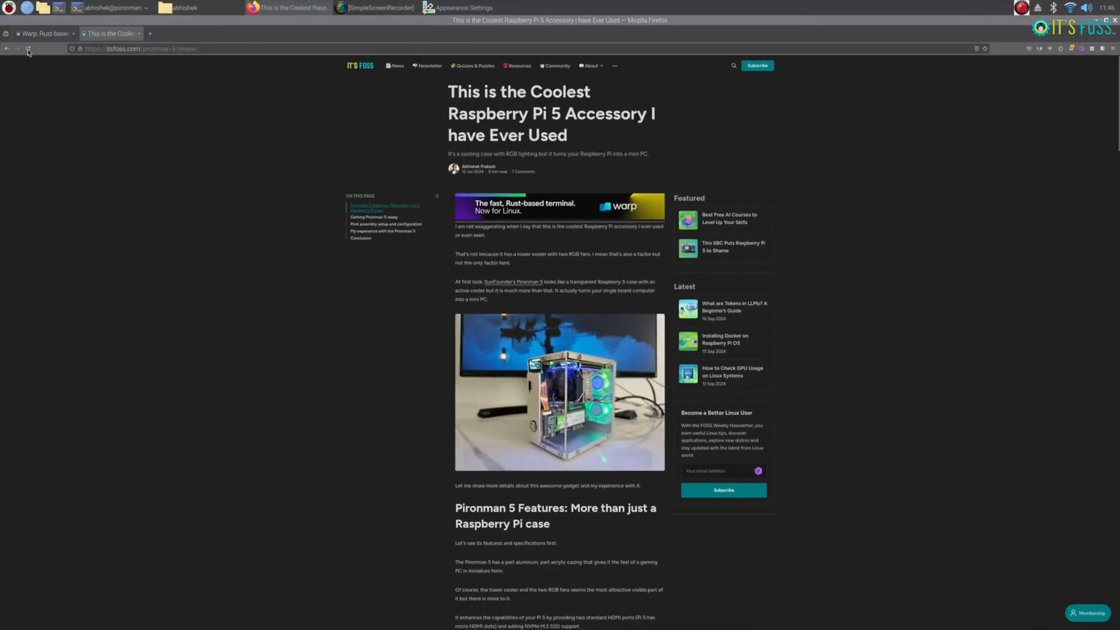
{"action": "left_click", "coordinate": [43, 35]}
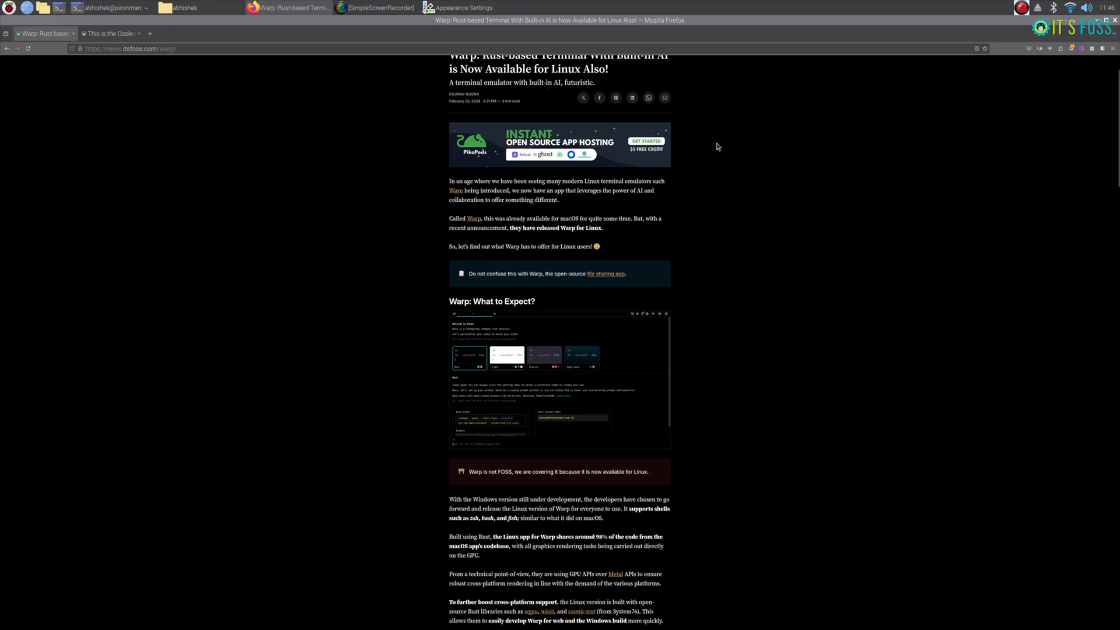
{"action": "scroll", "coordinate": [600, 206], "scroll_direction": "up", "scroll_amount": 3}
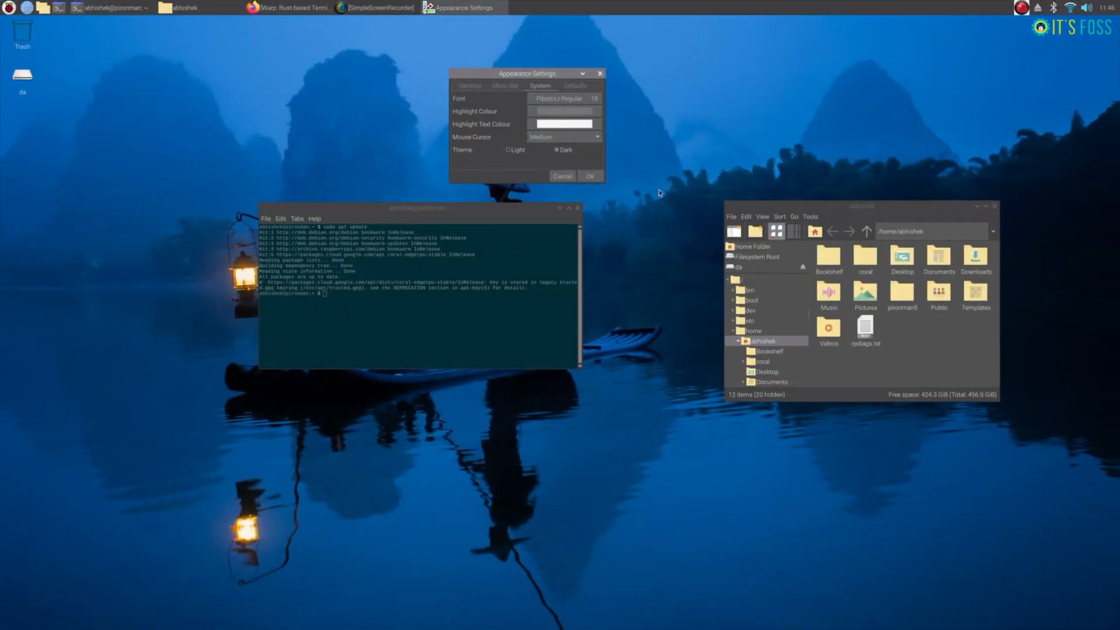
- In LXTerminal Preferences, raise the terminal font size from 12 to 16 via the font picker
{"action": "left_click", "coordinate": [335, 293]}
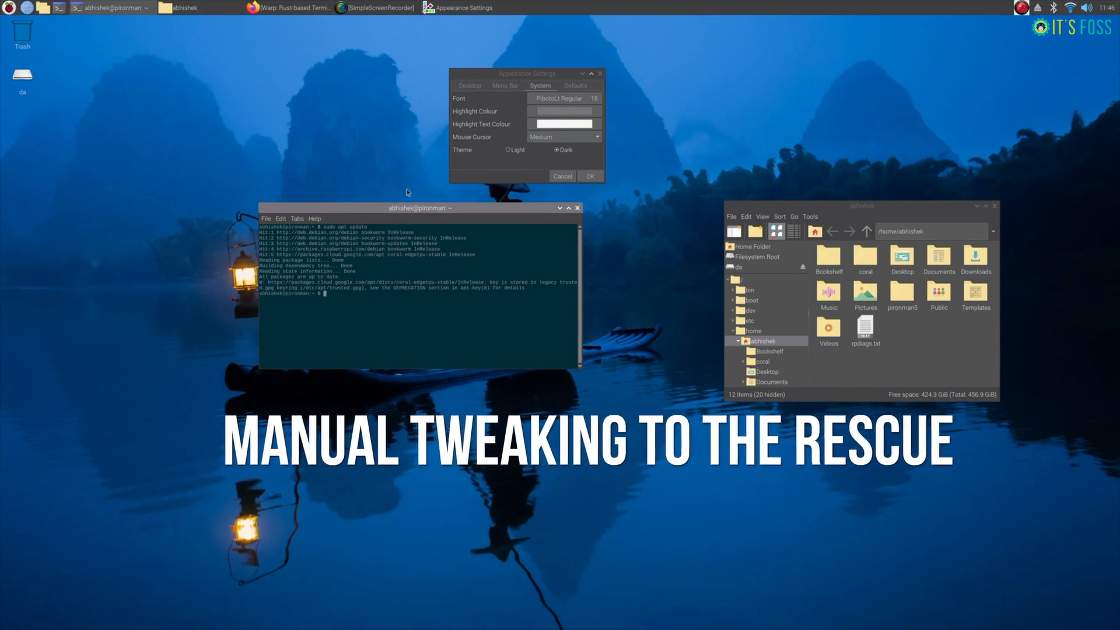
{"action": "left_click", "coordinate": [297, 219]}
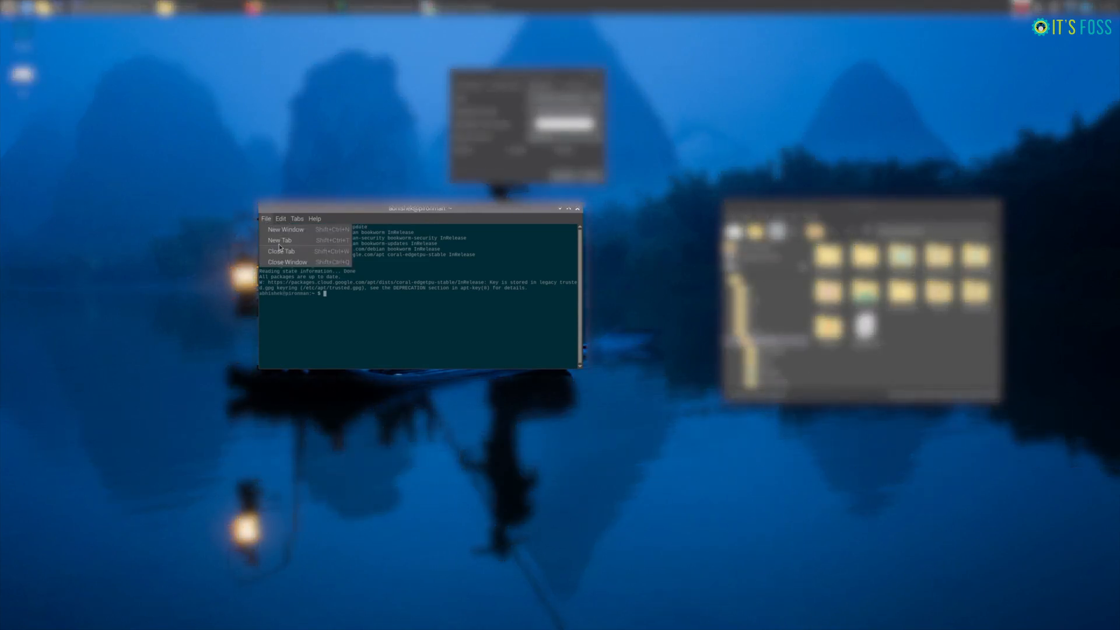
{"action": "left_click", "coordinate": [298, 220]}
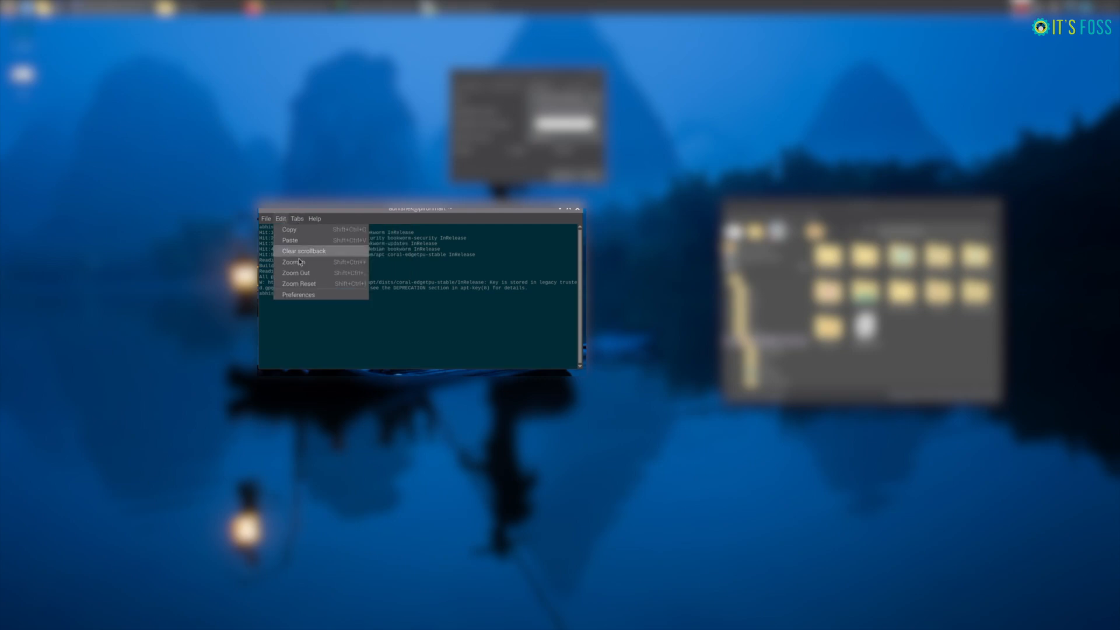
{"action": "left_click", "coordinate": [315, 295]}
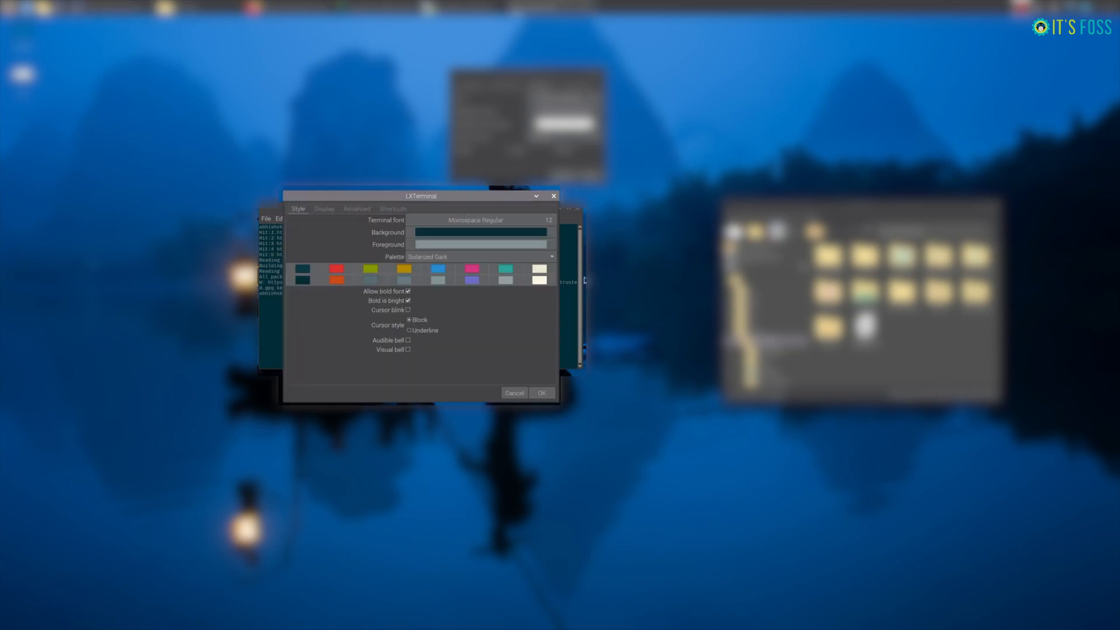
{"action": "left_click", "coordinate": [477, 219]}
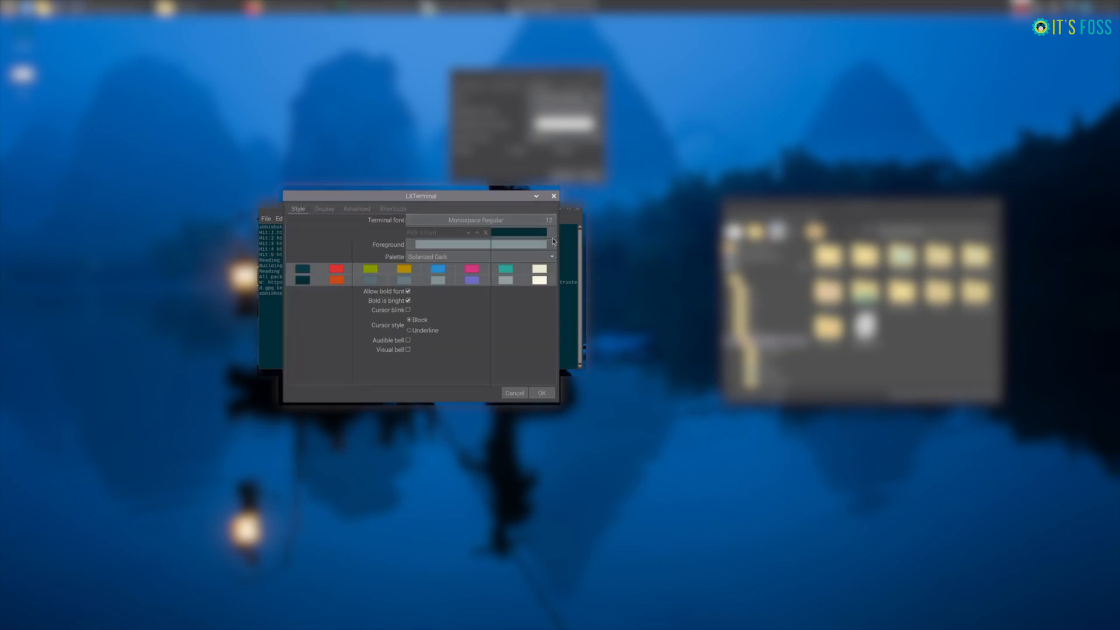
{"action": "left_click", "coordinate": [481, 365]}
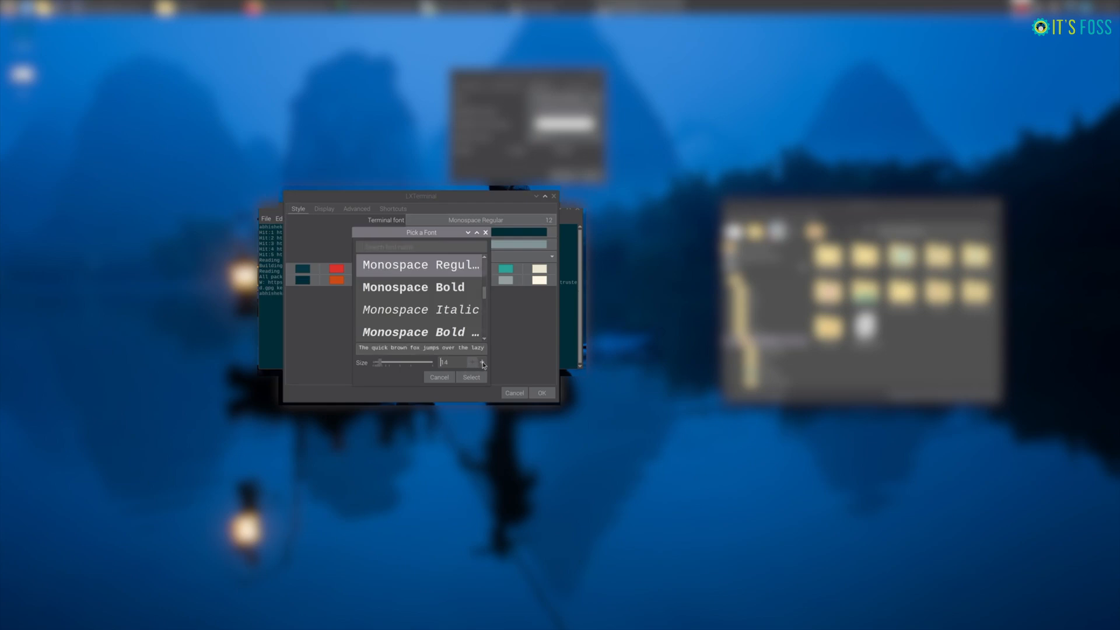
{"action": "left_click", "coordinate": [481, 364]}
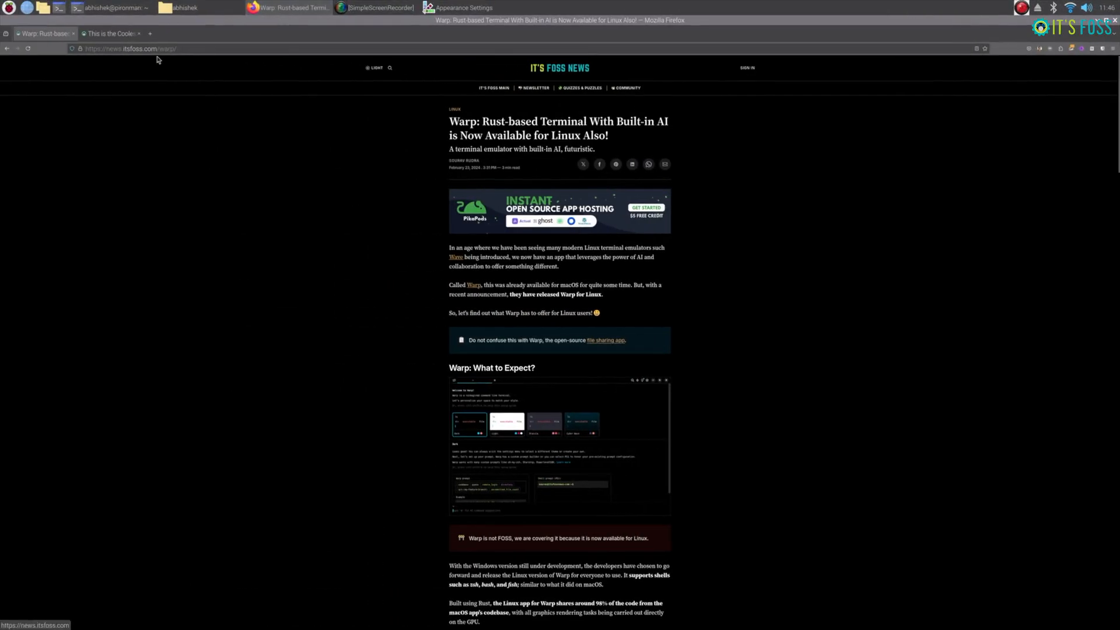
- In Firefox Settings, set the Default zoom to 150% and close the Settings page
{"action": "left_click", "coordinate": [1113, 48]}
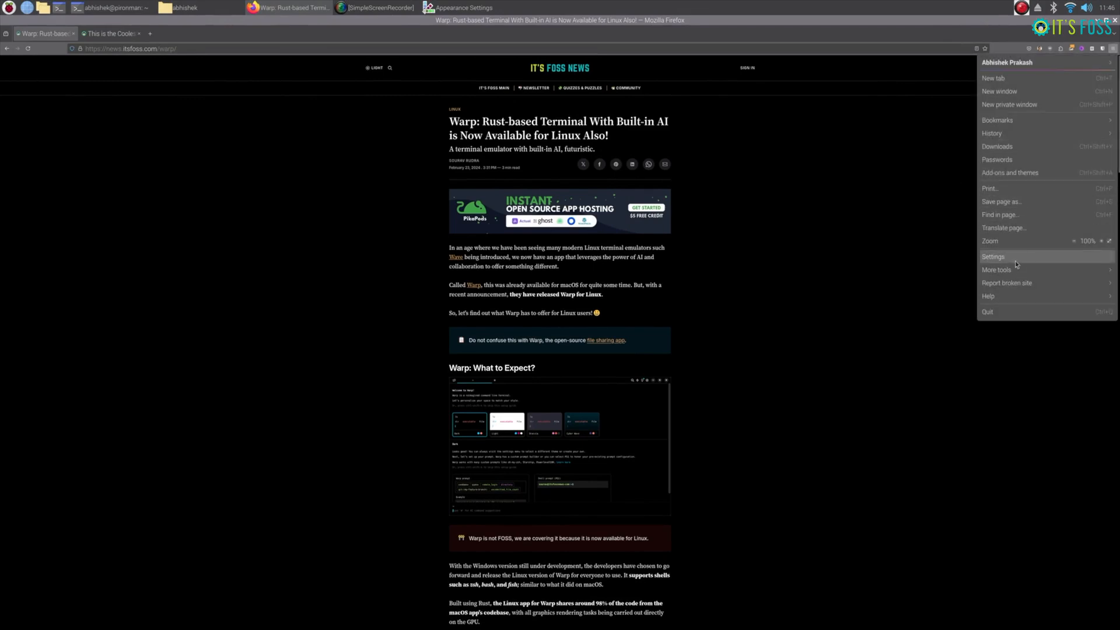
{"action": "left_click", "coordinate": [993, 257]}
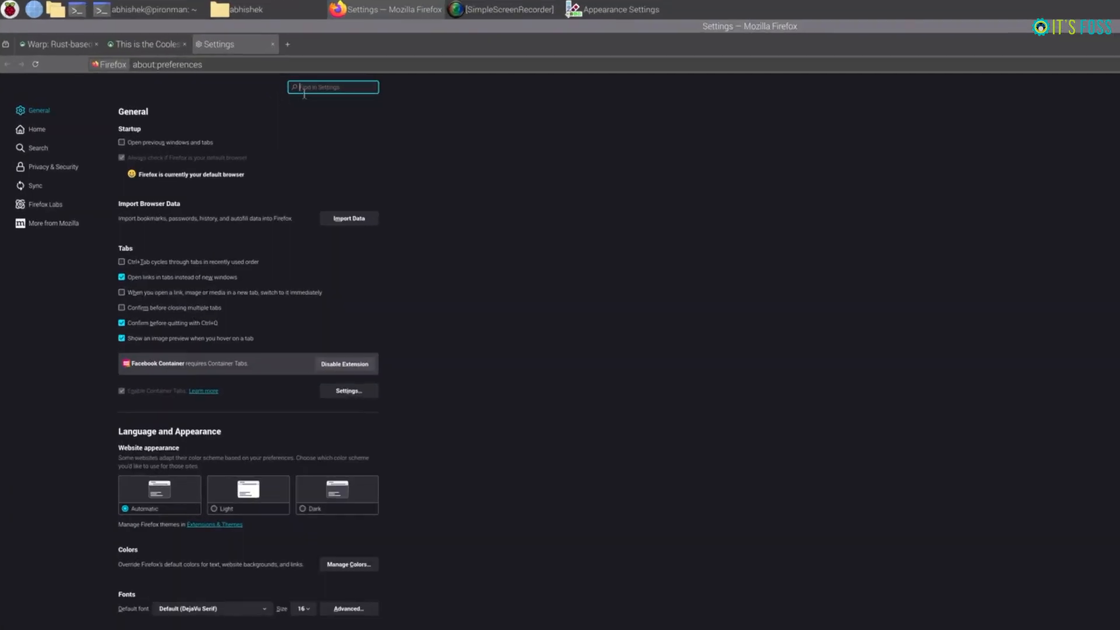
{"action": "type", "text": "zoom"}
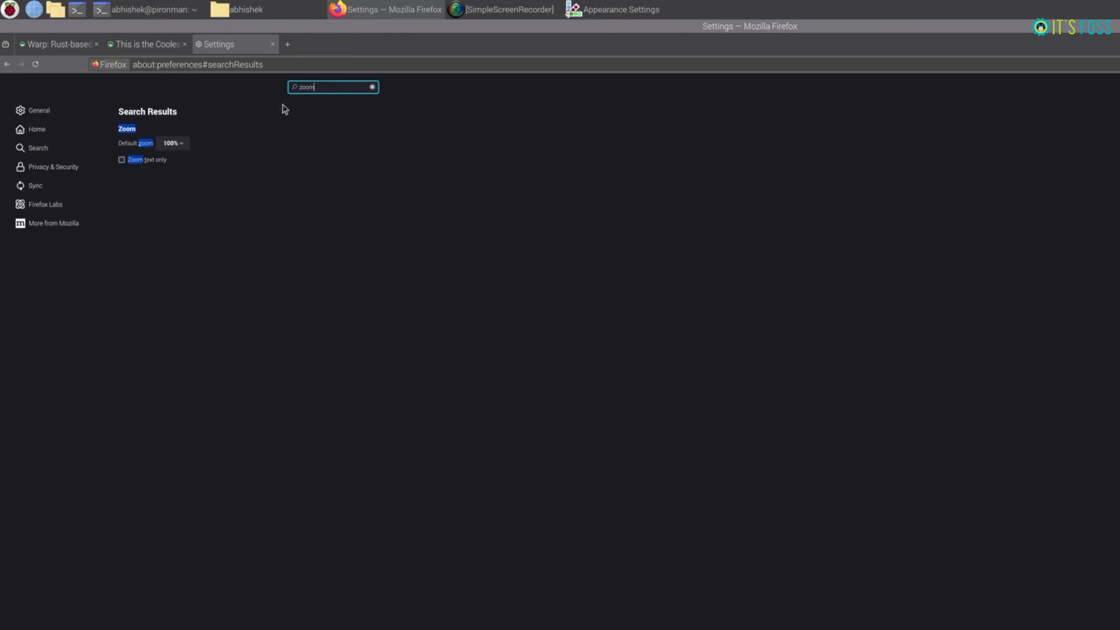
{"action": "left_click", "coordinate": [172, 143]}
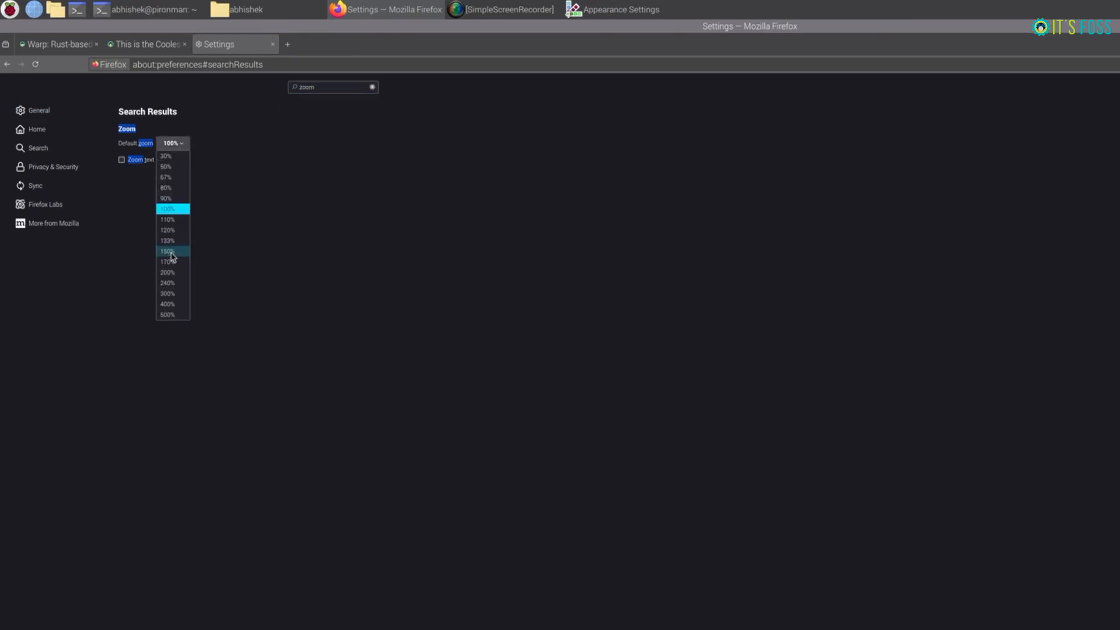
{"action": "left_click", "coordinate": [171, 252]}
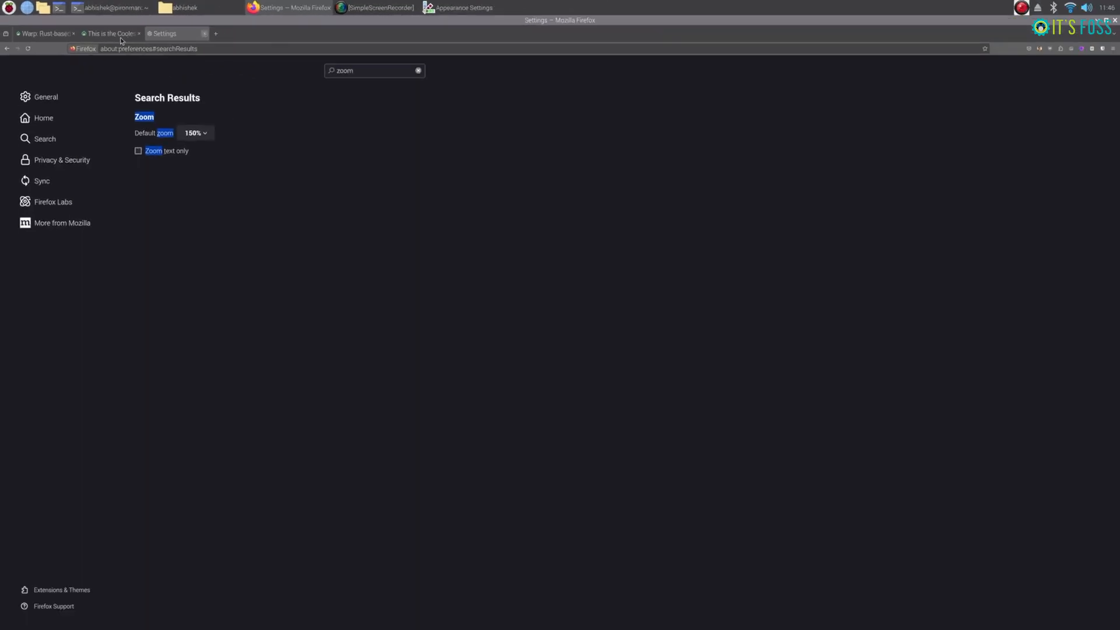
{"action": "left_click", "coordinate": [273, 44]}
{"action": "scroll", "coordinate": [533, 407], "scroll_direction": "down", "scroll_amount": 2}
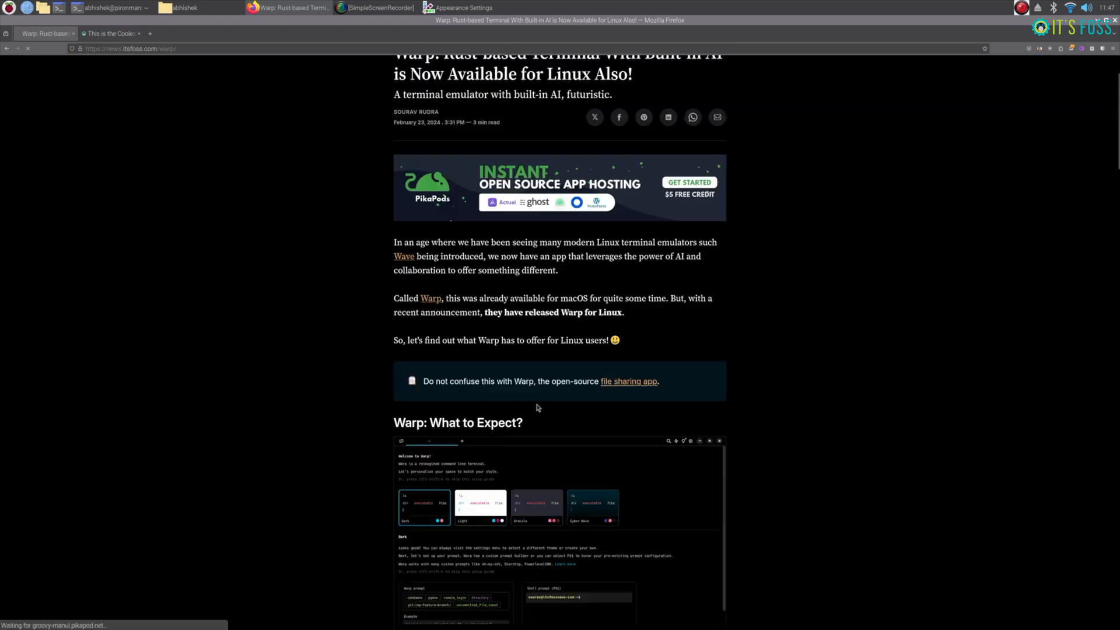
{"action": "scroll", "coordinate": [538, 408], "scroll_direction": "down", "scroll_amount": 2}
{"action": "scroll", "coordinate": [550, 370], "scroll_direction": "down", "scroll_amount": 2}
- Switch to the Raspberry Pi 5 accessory article tab and show it at the enlarged zoom
{"action": "key", "text": "ctrl+Tab"}
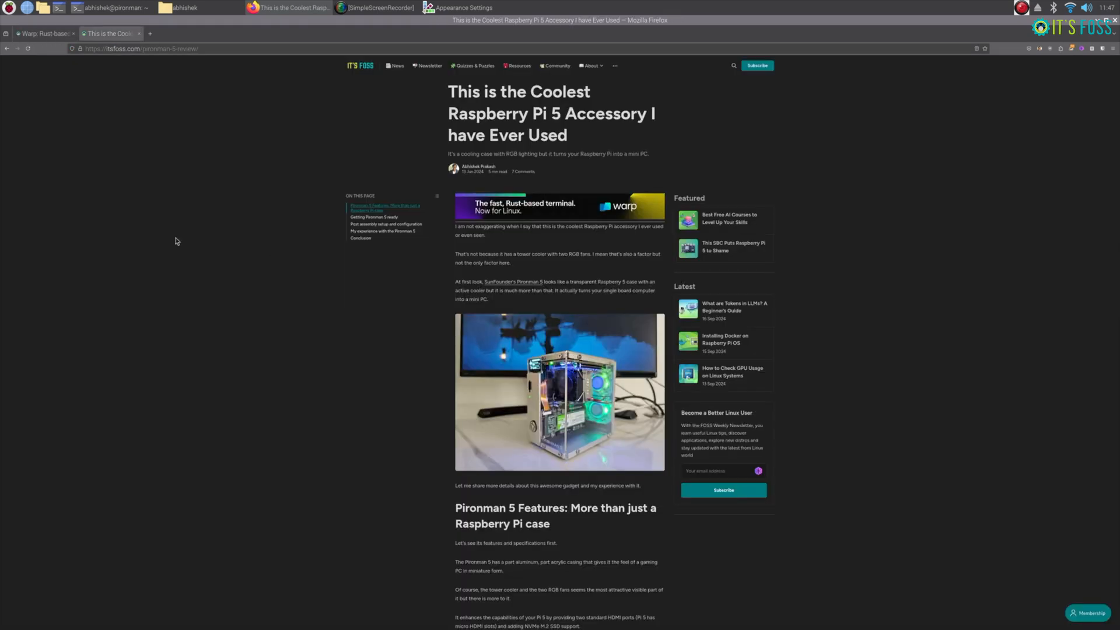
{"action": "key", "text": "ctrl+0"}
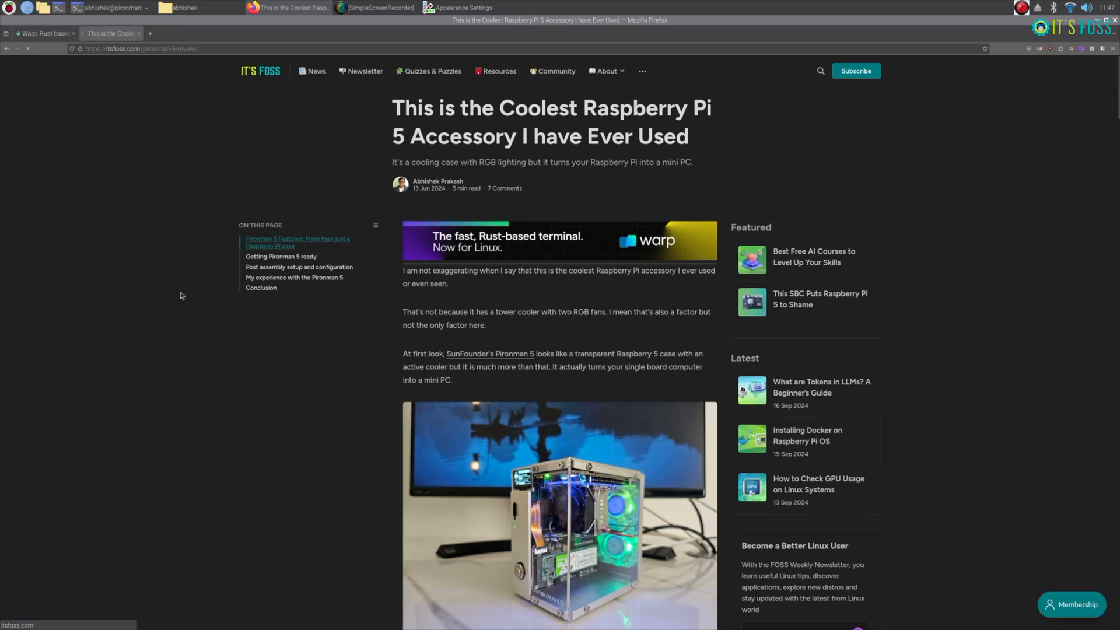